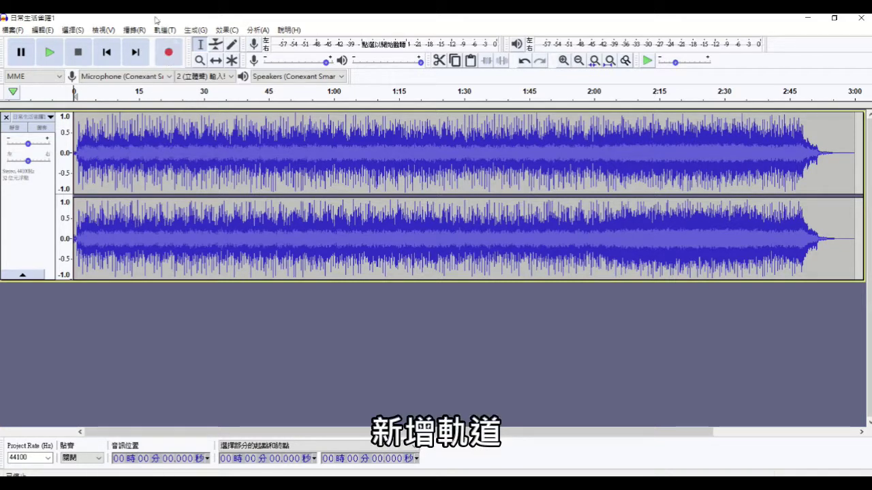
Add a new stereo track to the project below the music track
{"action": "left_click", "coordinate": [164, 31]}
{"action": "mouse_move", "coordinate": [167, 42]}
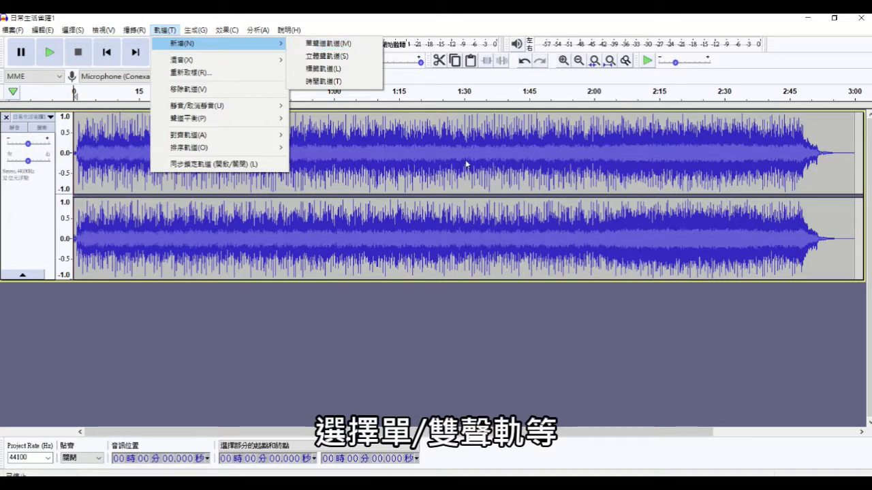
{"action": "left_click", "coordinate": [327, 56]}
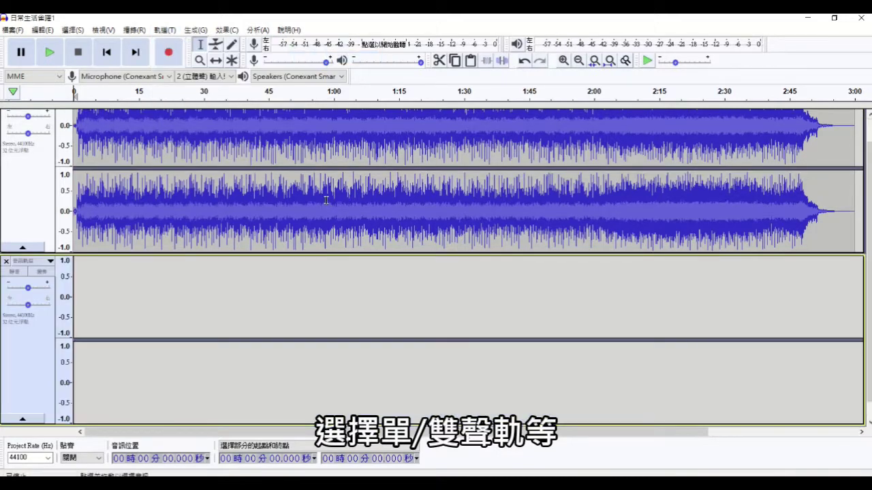
Record about 9 seconds of audio into the new stereo track from the project start and play it back
{"action": "left_click", "coordinate": [195, 295]}
{"action": "key", "text": "Home"}
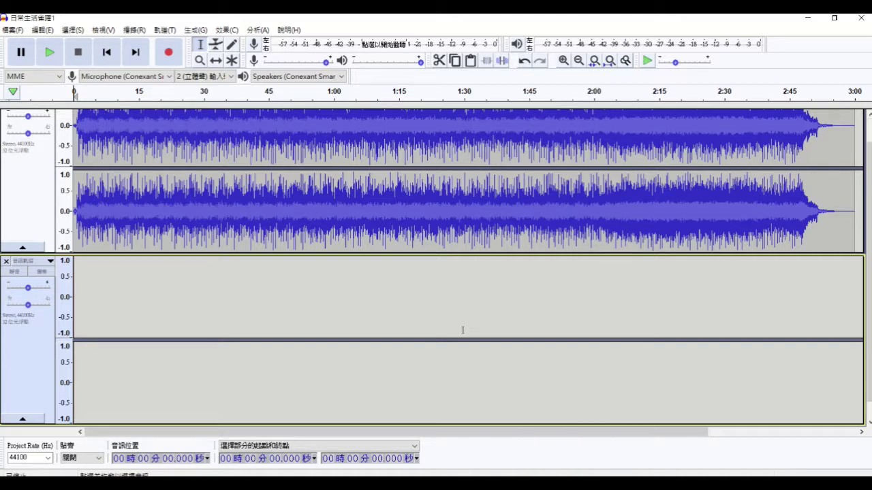
{"action": "left_click", "coordinate": [168, 52]}
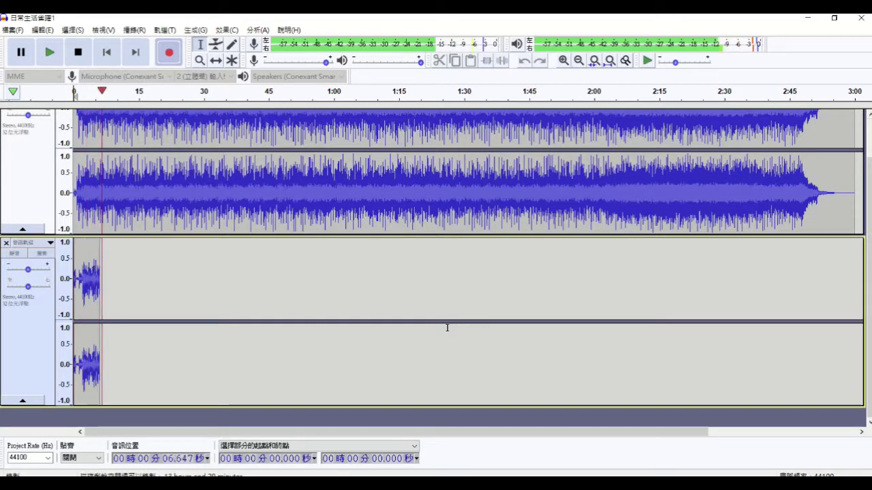
{"action": "left_click", "coordinate": [78, 52]}
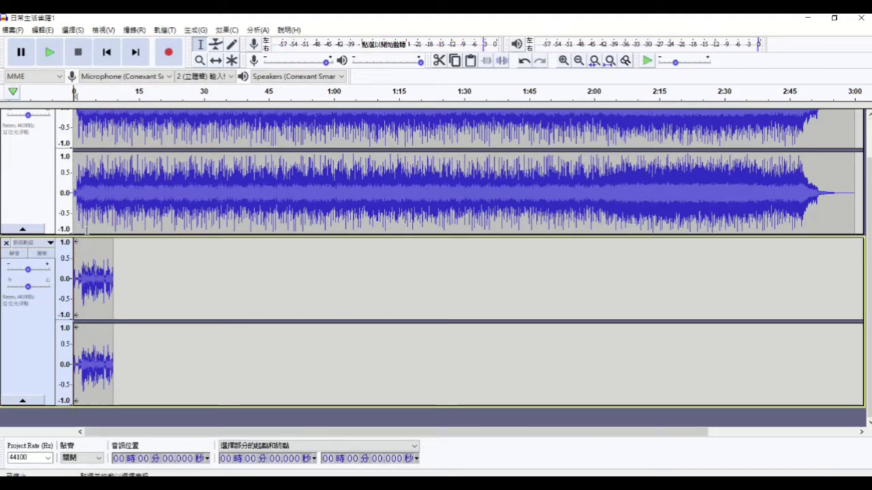
{"action": "left_click", "coordinate": [50, 53]}
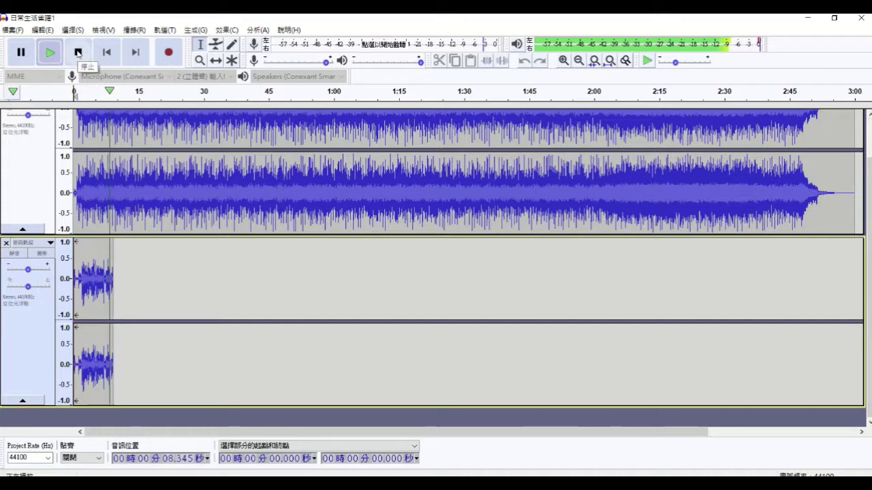
{"action": "left_click", "coordinate": [78, 52]}
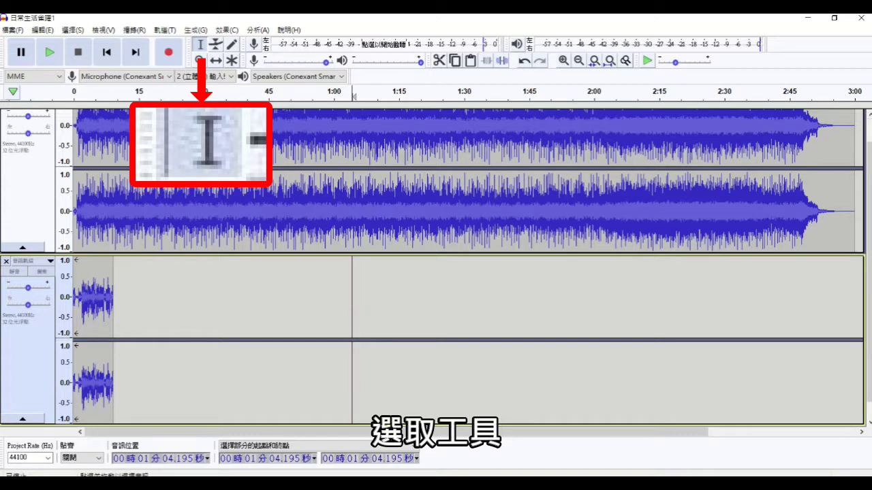
Delete the section of the music track from about 44.7 seconds to 1:04.6
{"action": "left_click", "coordinate": [268, 202]}
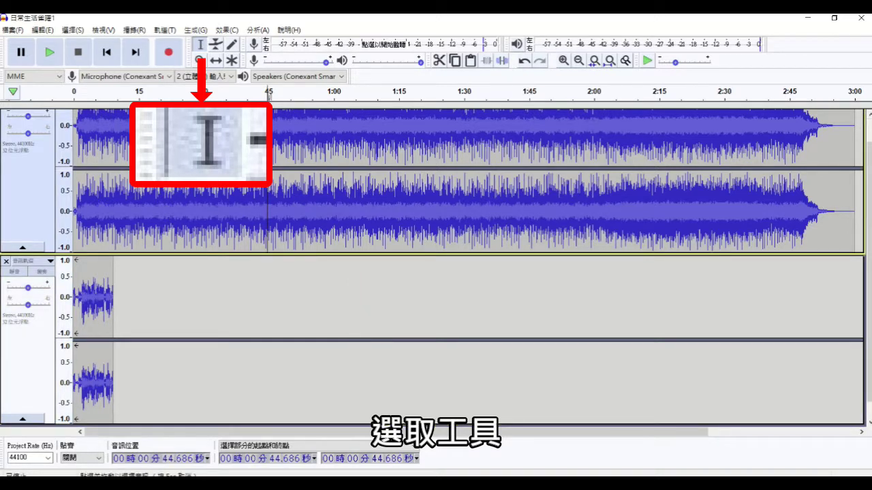
{"action": "left_click_drag", "start_coordinate": [268, 163], "coordinate": [353, 153]}
{"action": "scroll", "coordinate": [346, 156], "scroll_direction": "up", "scroll_amount": 1}
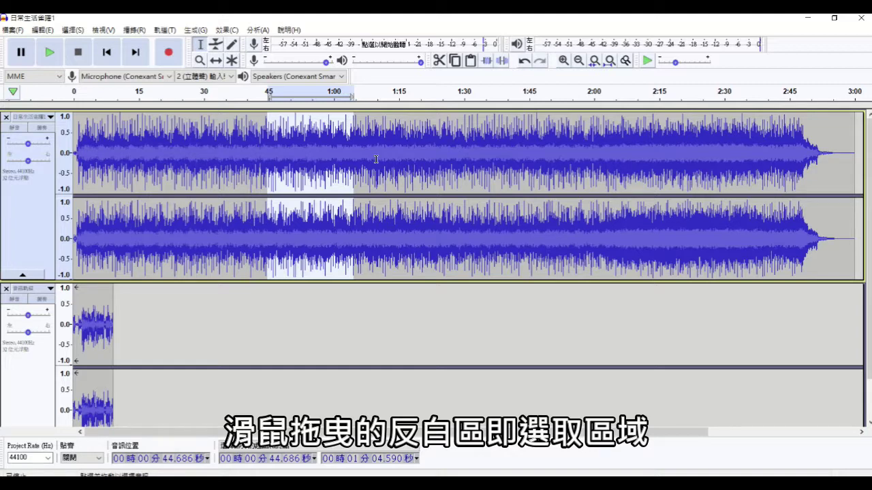
{"action": "key", "text": "Delete"}
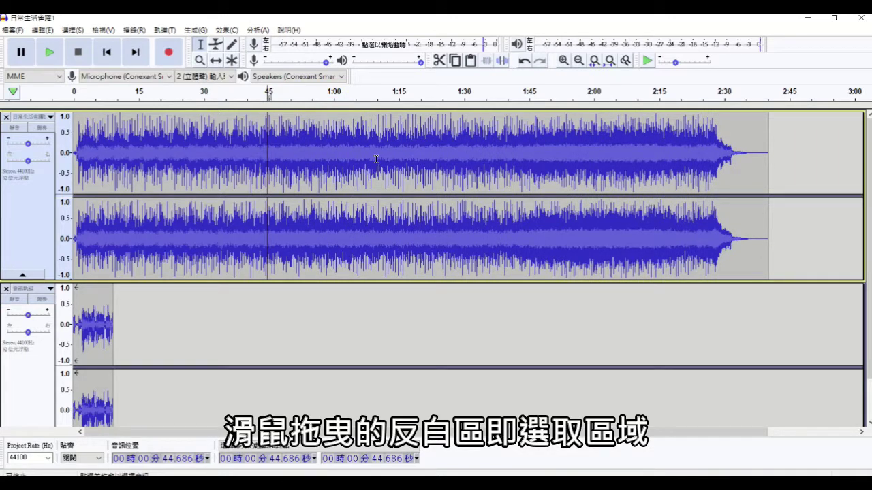
Apply a Fade In to about the first 25.7 seconds of the music track and play back the result
{"action": "left_click_drag", "start_coordinate": [74, 150], "coordinate": [183, 147]}
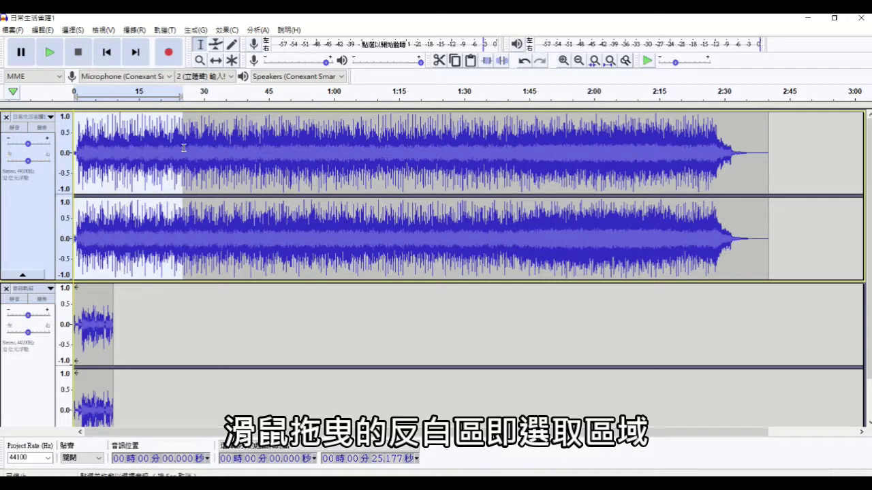
{"action": "left_click", "coordinate": [225, 30]}
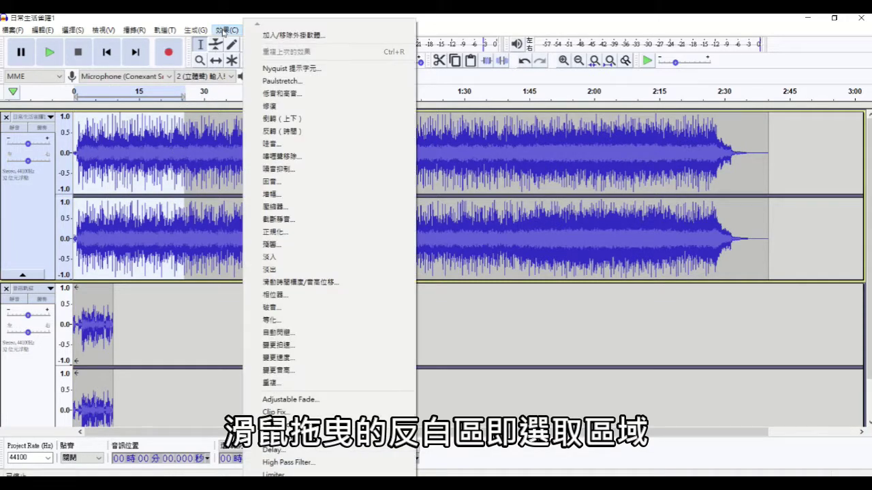
{"action": "left_click", "coordinate": [305, 258]}
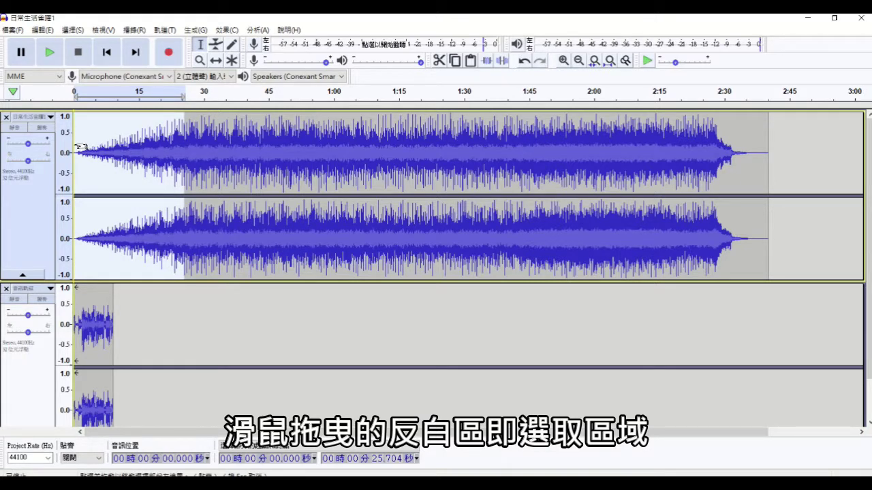
{"action": "left_click", "coordinate": [49, 53]}
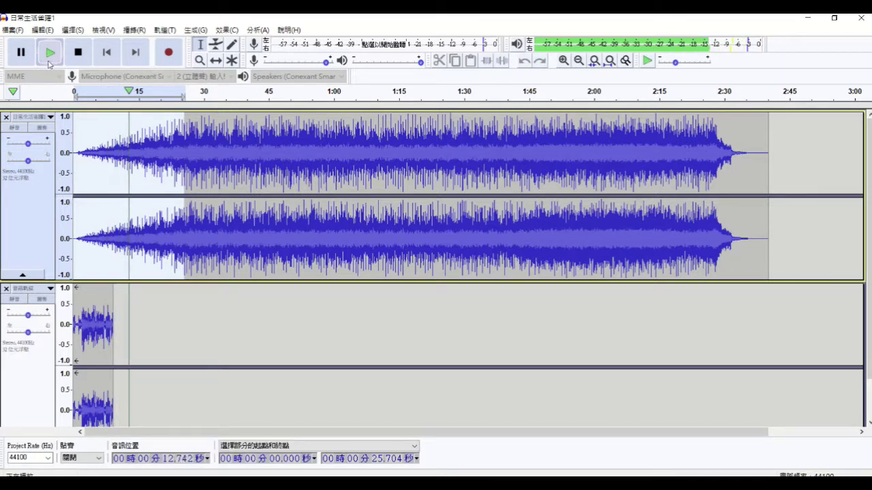
{"action": "left_click", "coordinate": [77, 52]}
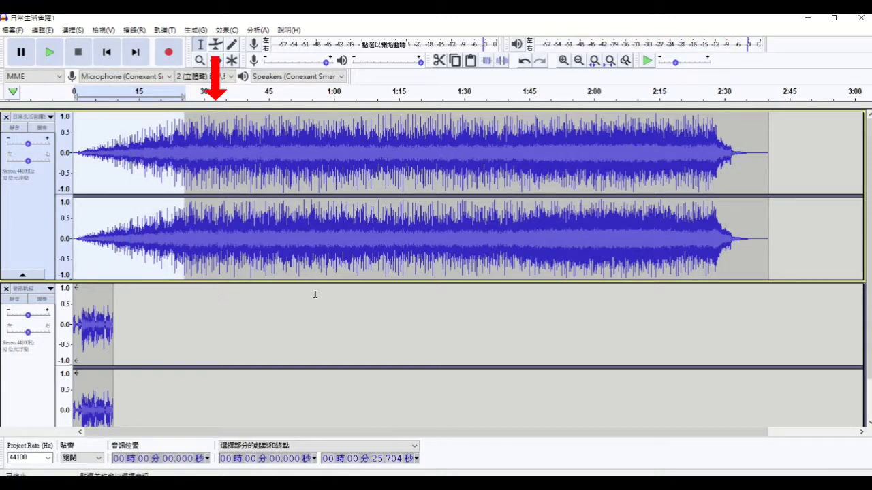
Shape the music track's volume with the Envelope tool, using points near 0:52, 1:00 and 1:09 to form a peak at 1:00
{"action": "left_click", "coordinate": [217, 47]}
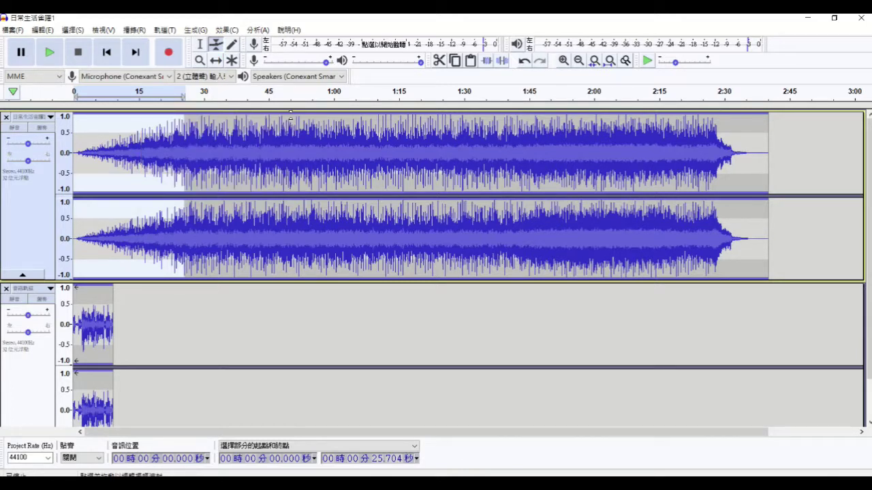
{"action": "left_click_drag", "start_coordinate": [291, 115], "coordinate": [291, 117]}
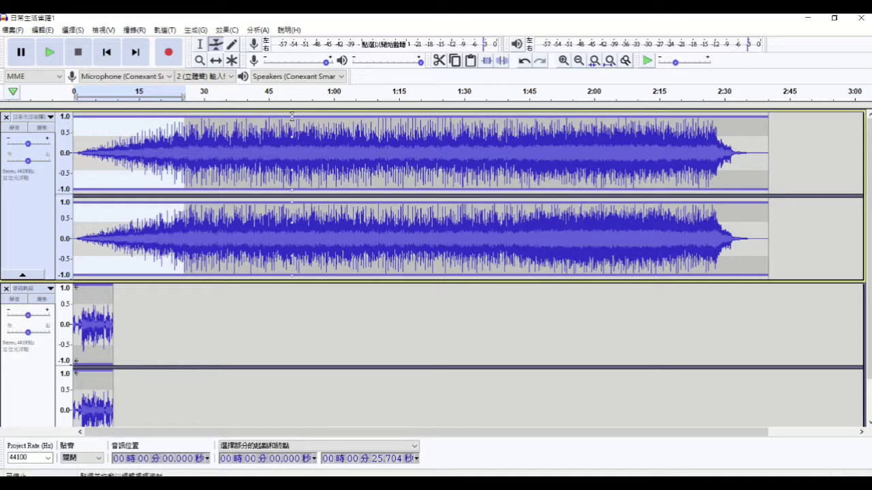
{"action": "left_click_drag", "start_coordinate": [292, 120], "coordinate": [297, 121]}
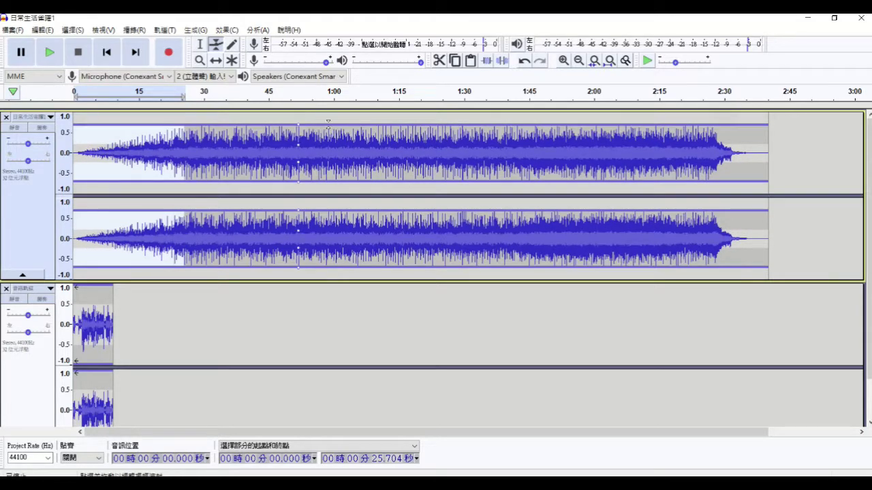
{"action": "left_click", "coordinate": [331, 124]}
{"action": "left_click_drag", "start_coordinate": [330, 124], "coordinate": [375, 132]}
{"action": "left_click", "coordinate": [376, 121]}
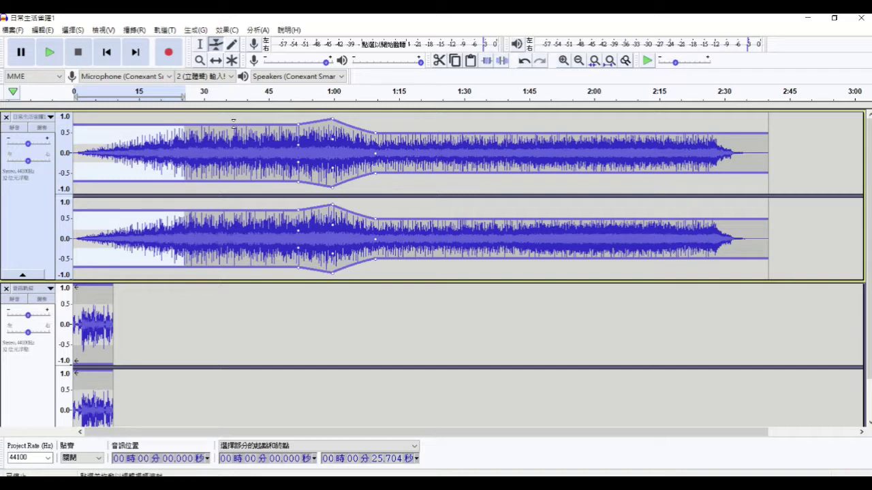
Add an envelope point near 0:38, lower it to about 0.25, and play the music track from there
{"action": "left_click", "coordinate": [241, 125]}
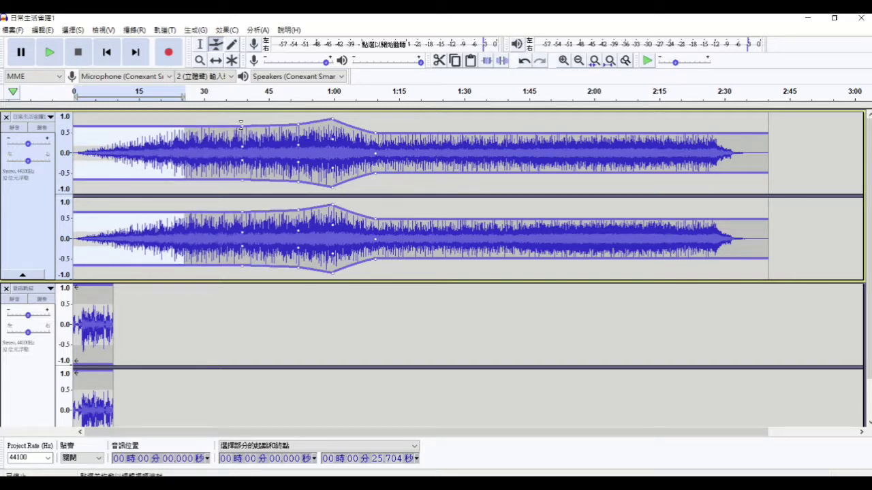
{"action": "left_click_drag", "start_coordinate": [240, 125], "coordinate": [240, 140]}
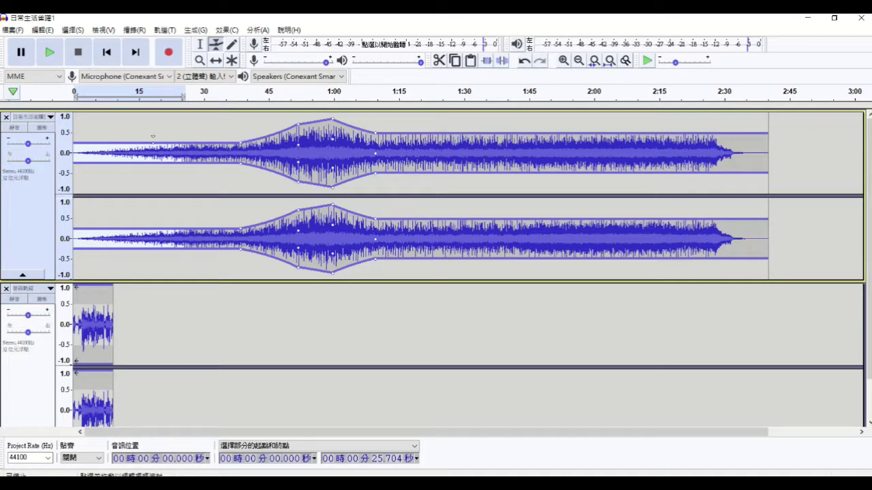
{"action": "left_click", "coordinate": [242, 96]}
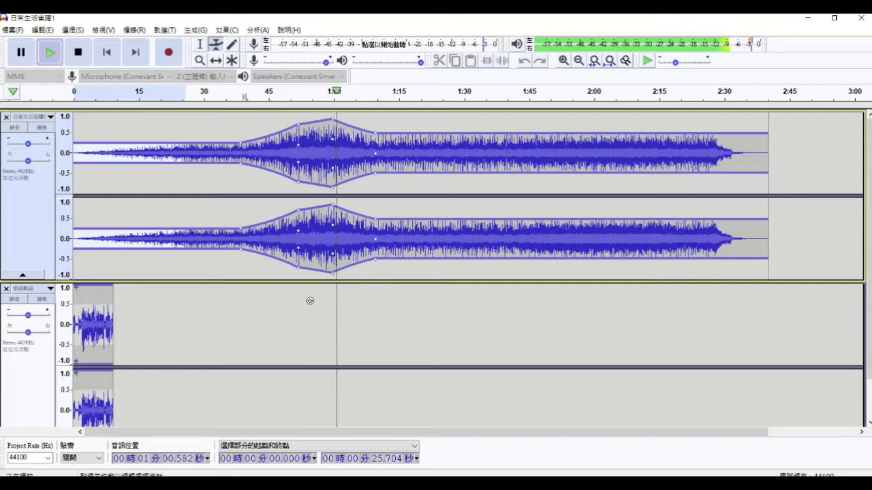
{"action": "left_click", "coordinate": [79, 55]}
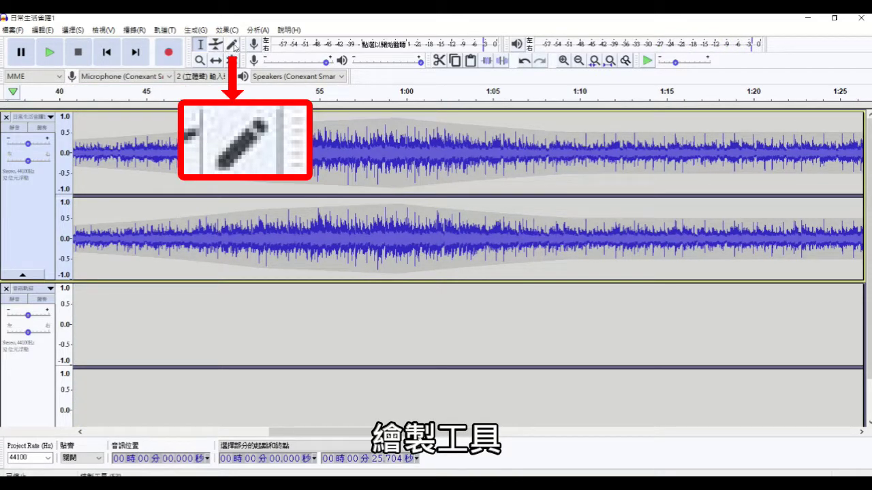
Redraw a few individual samples in the music track's upper channel near 1:03.6004 with the Draw tool, raising one into a spike
{"action": "left_click", "coordinate": [233, 46]}
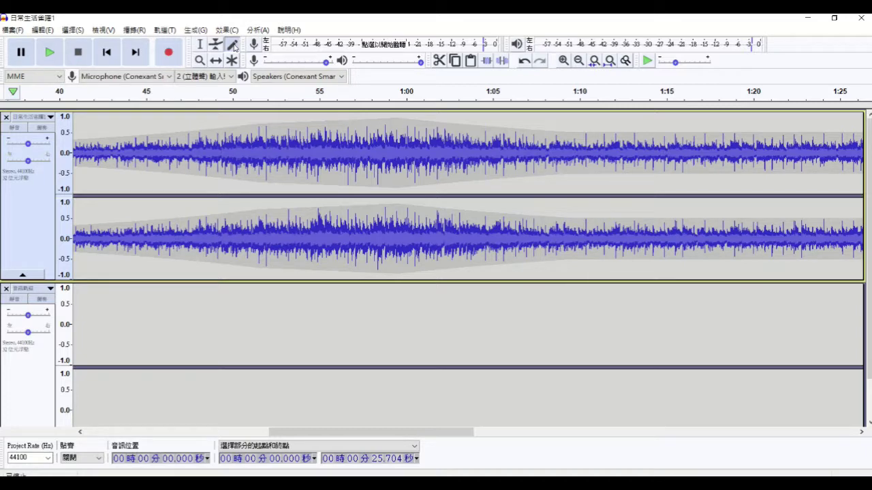
{"action": "left_click", "coordinate": [562, 60]}
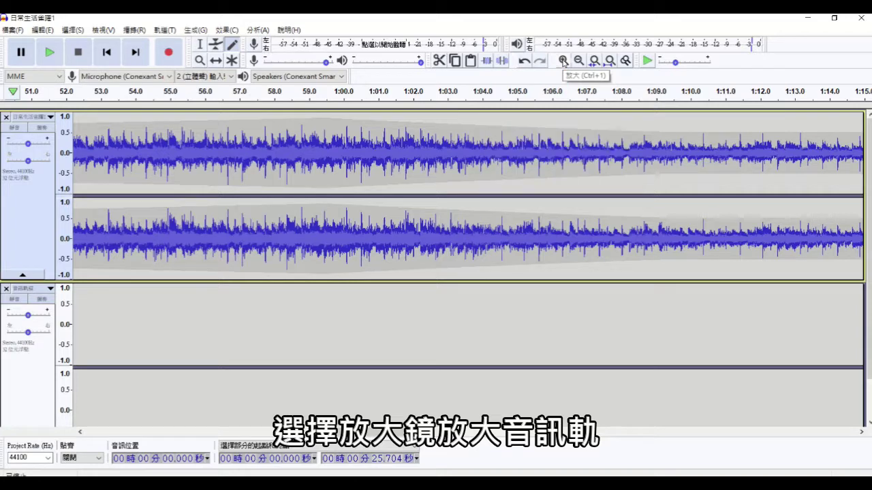
{"action": "left_click", "coordinate": [563, 61]}
{"action": "left_click", "coordinate": [562, 61]}
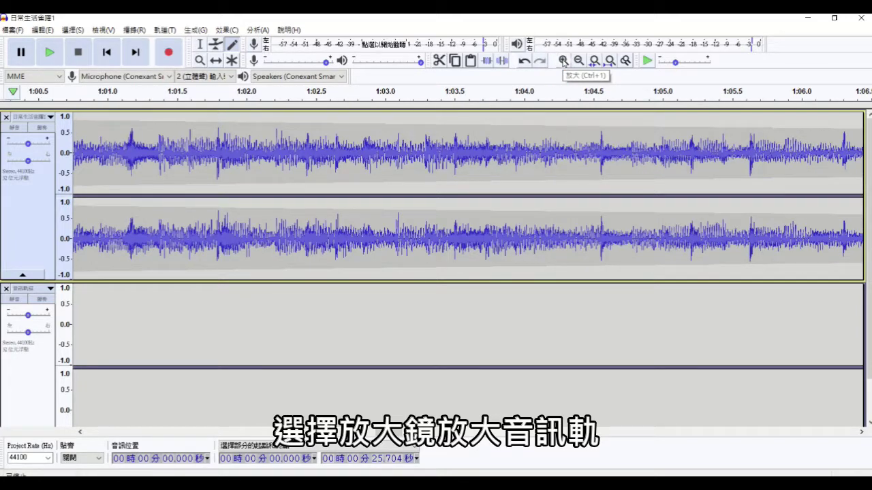
{"action": "left_click", "coordinate": [563, 61]}
{"action": "left_click", "coordinate": [563, 61]}
{"action": "left_click", "coordinate": [562, 60]}
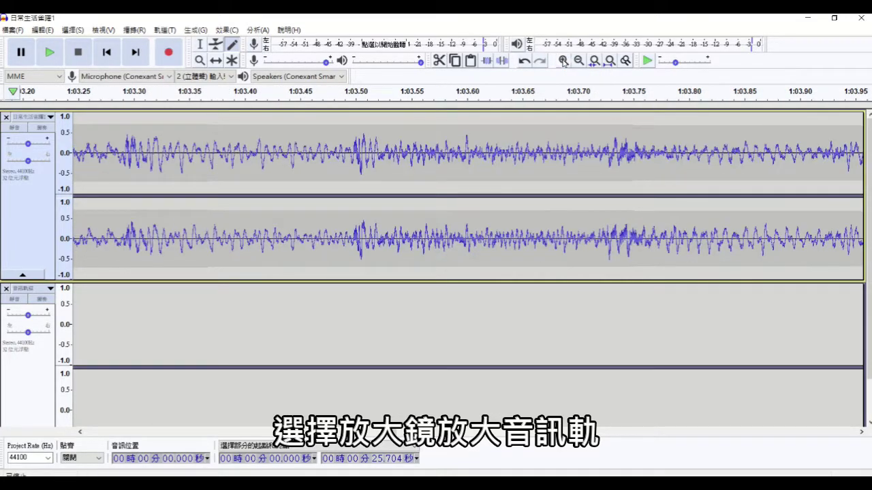
{"action": "left_click", "coordinate": [562, 60]}
{"action": "left_click", "coordinate": [562, 60]}
{"action": "left_click", "coordinate": [562, 60]}
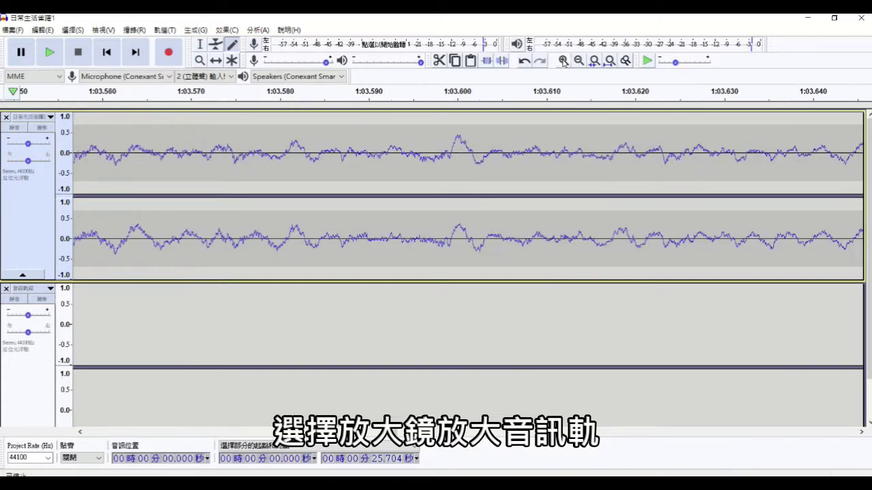
{"action": "left_click", "coordinate": [562, 60]}
{"action": "left_click", "coordinate": [563, 61]}
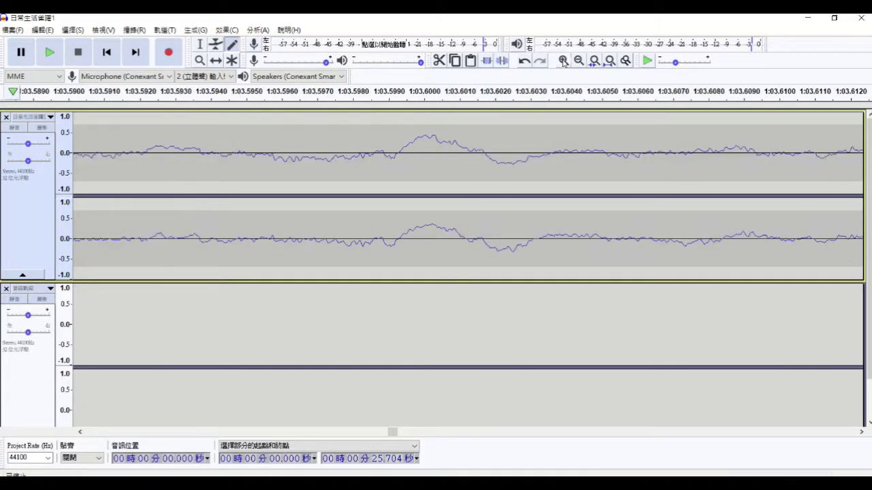
{"action": "left_click", "coordinate": [563, 60]}
{"action": "left_click", "coordinate": [563, 60]}
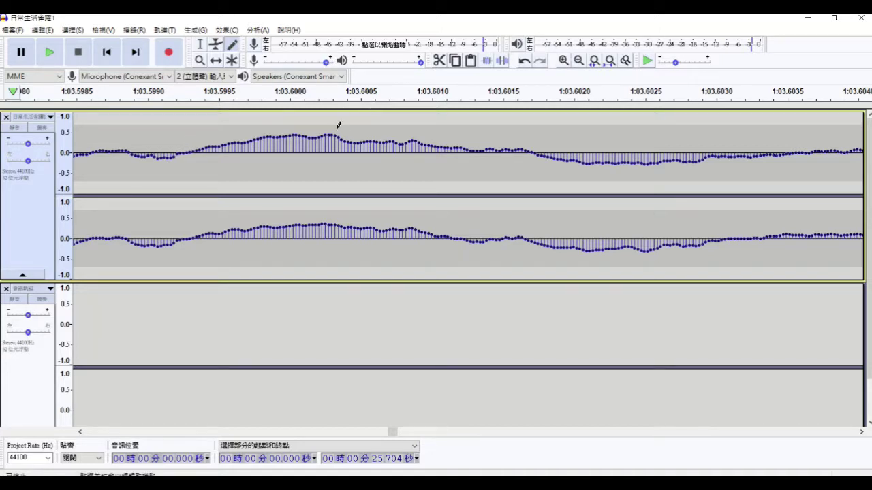
{"action": "left_click_drag", "start_coordinate": [342, 138], "coordinate": [345, 126]}
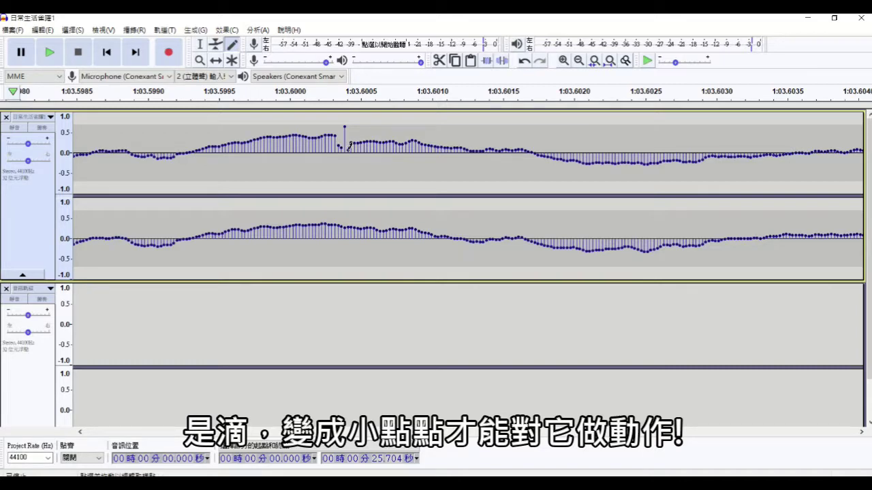
Examine the redrawn spike near 1:03.6 within progressively wider stretches of the music track's waveform
{"action": "left_click", "coordinate": [579, 63]}
{"action": "left_click", "coordinate": [579, 63]}
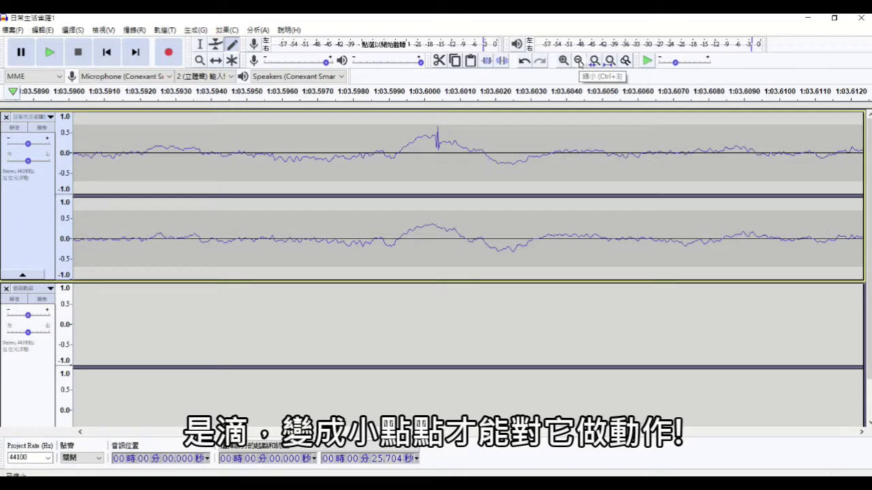
{"action": "left_click", "coordinate": [579, 62]}
{"action": "left_click", "coordinate": [579, 62]}
{"action": "left_click", "coordinate": [579, 63]}
{"action": "left_click", "coordinate": [579, 62]}
{"action": "left_click", "coordinate": [579, 62]}
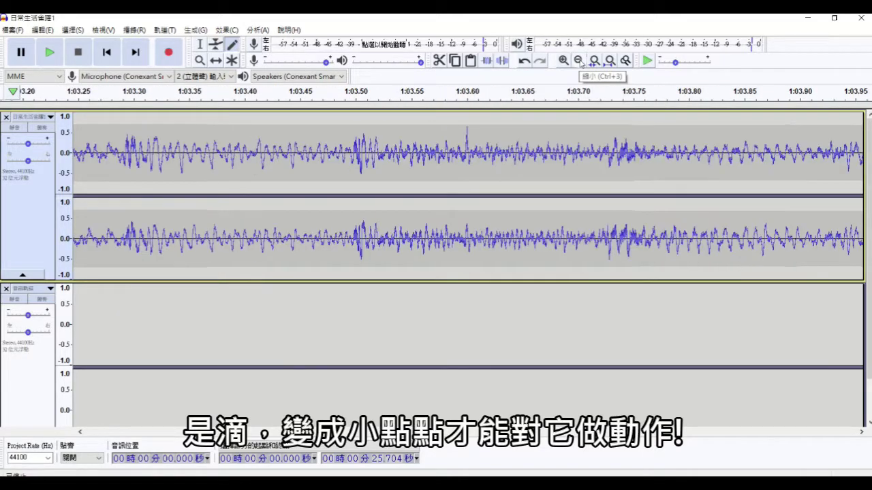
{"action": "left_click", "coordinate": [579, 62]}
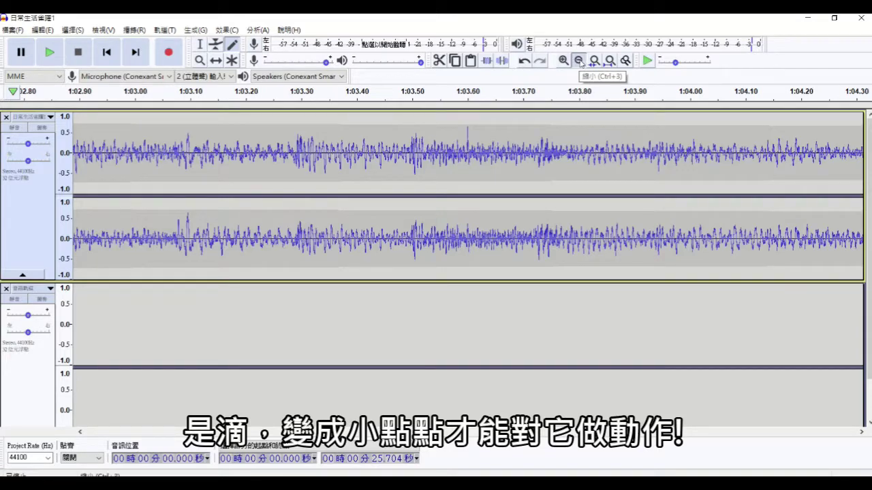
{"action": "left_click", "coordinate": [579, 63]}
{"action": "left_click", "coordinate": [578, 63]}
{"action": "left_click", "coordinate": [579, 63]}
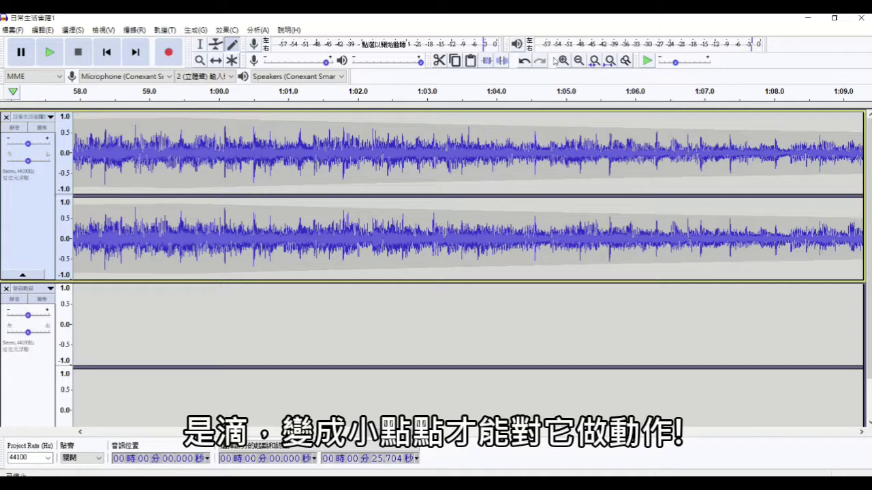
Examine the music track's waveform closely around 0:49 with the Zoom tool
{"action": "left_click", "coordinate": [579, 63]}
{"action": "left_click", "coordinate": [579, 62]}
{"action": "left_click", "coordinate": [578, 63]}
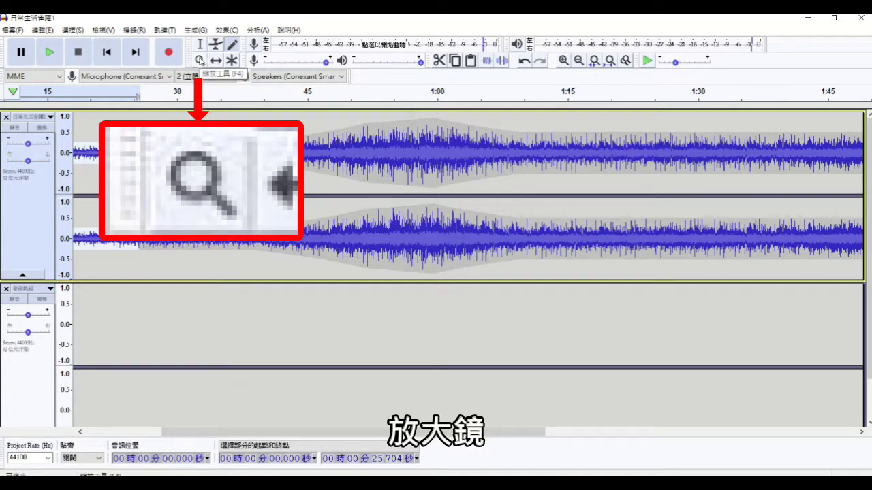
{"action": "left_click", "coordinate": [199, 60]}
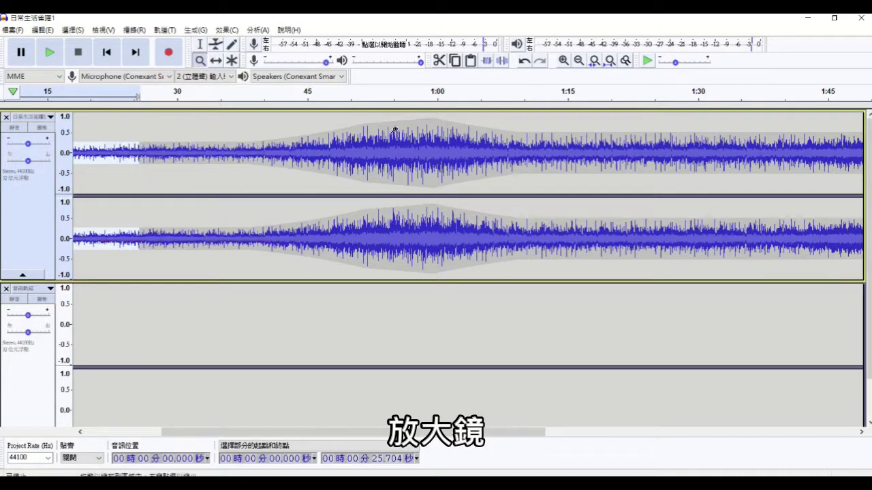
{"action": "left_click", "coordinate": [352, 131]}
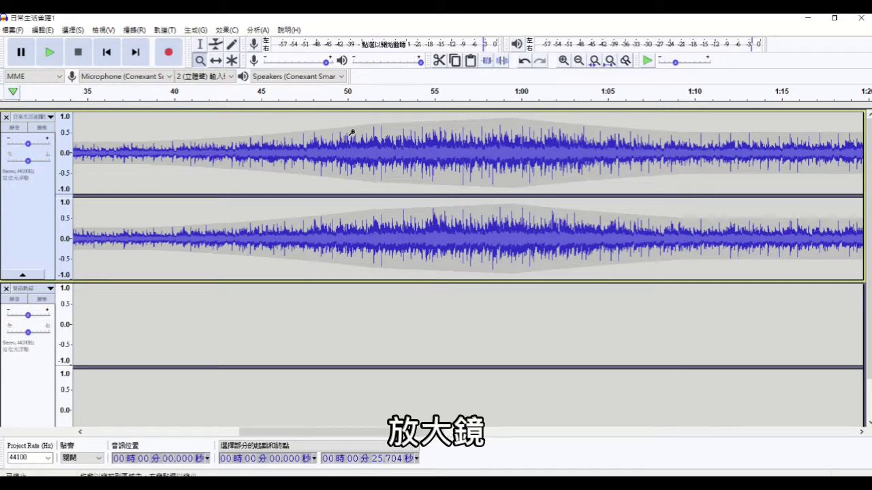
{"action": "left_click", "coordinate": [352, 131]}
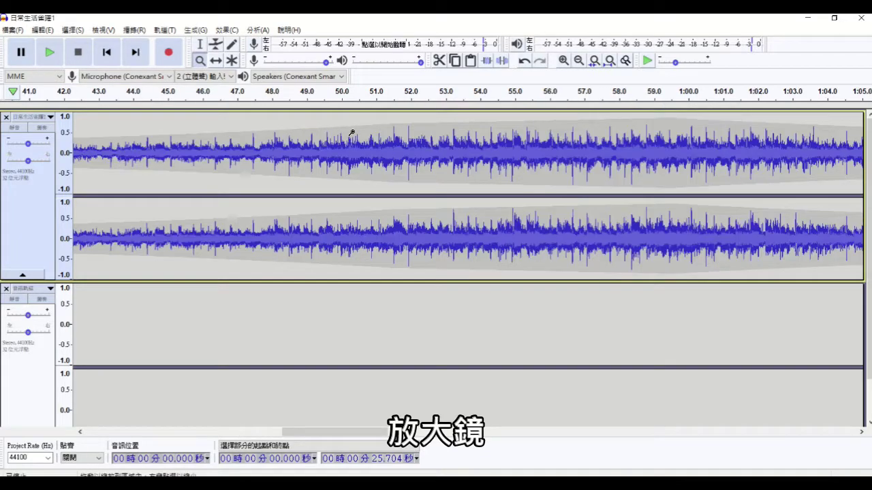
{"action": "left_click", "coordinate": [313, 145]}
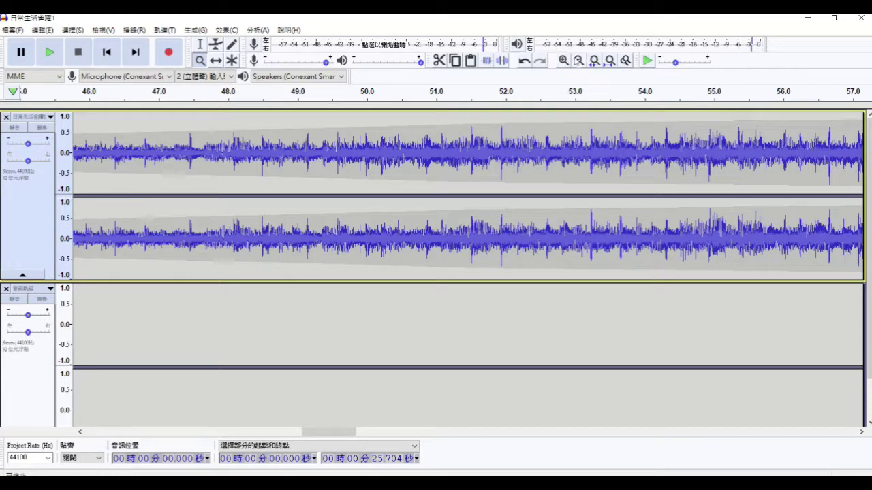
{"action": "left_click", "coordinate": [578, 61]}
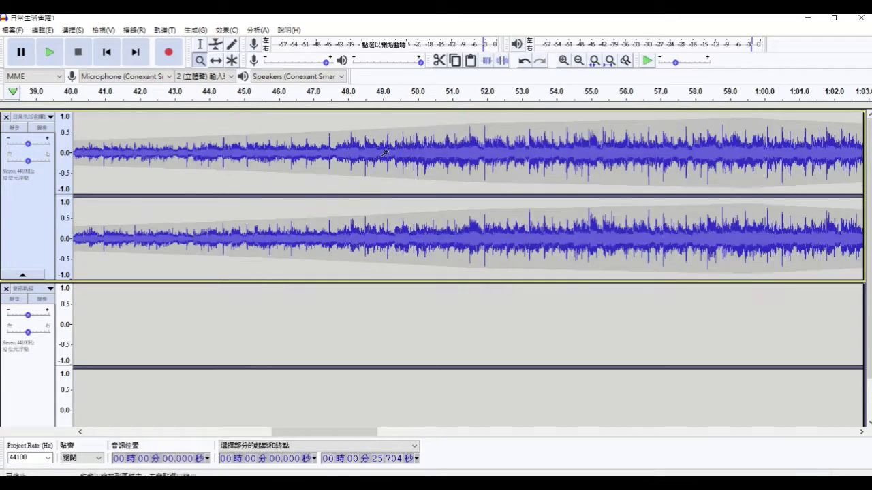
{"action": "left_click", "coordinate": [372, 159]}
{"action": "left_click", "coordinate": [372, 158]}
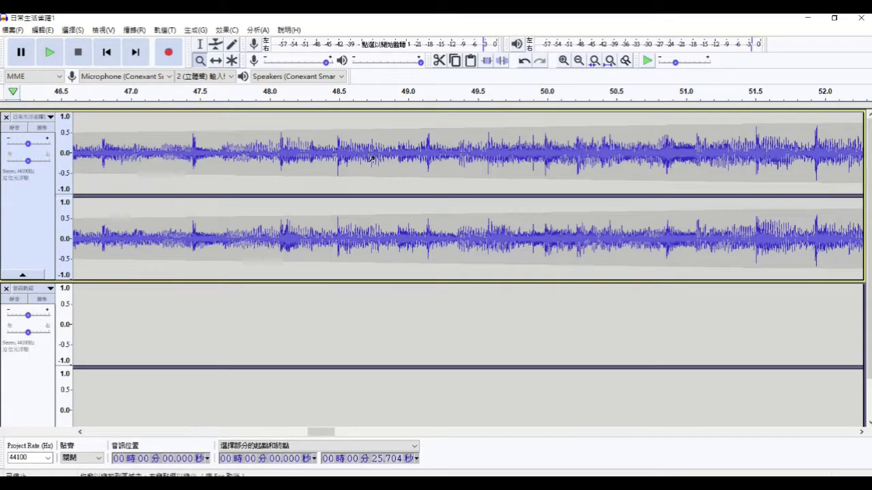
{"action": "left_click", "coordinate": [371, 159]}
Zoom out until the full length of both tracks is in view
{"action": "left_click", "coordinate": [578, 61]}
{"action": "left_click", "coordinate": [578, 61]}
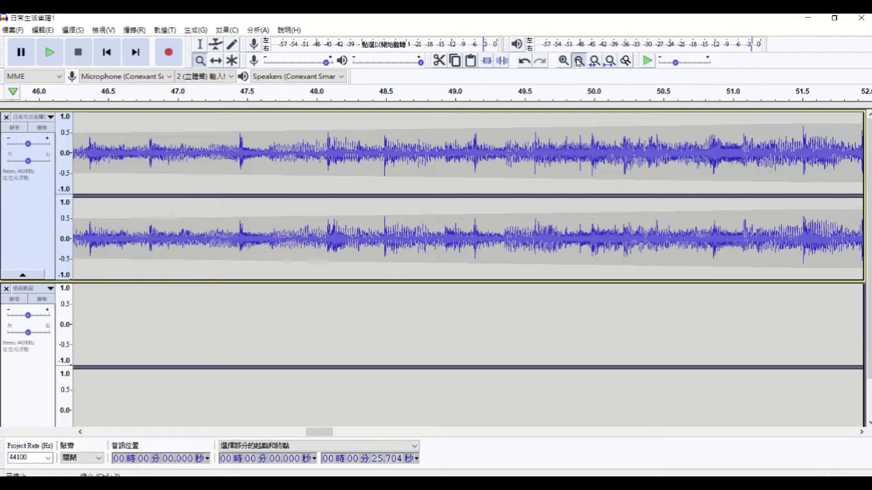
{"action": "left_click", "coordinate": [578, 61]}
{"action": "left_click", "coordinate": [578, 61]}
{"action": "left_click", "coordinate": [578, 61]}
{"action": "left_click", "coordinate": [578, 61]}
{"action": "left_click", "coordinate": [578, 61]}
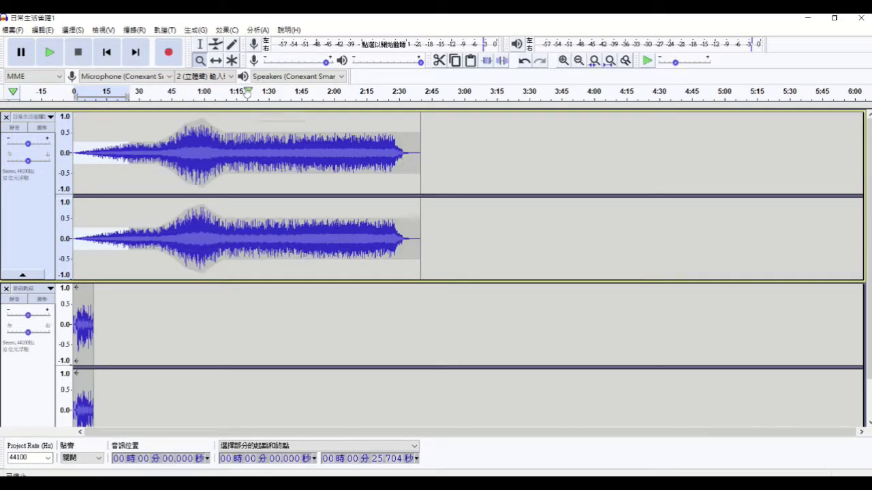
Select the whole recorded clip in the second track and move it into the music track after the music, starting at about 2:41
{"action": "left_click", "coordinate": [217, 63]}
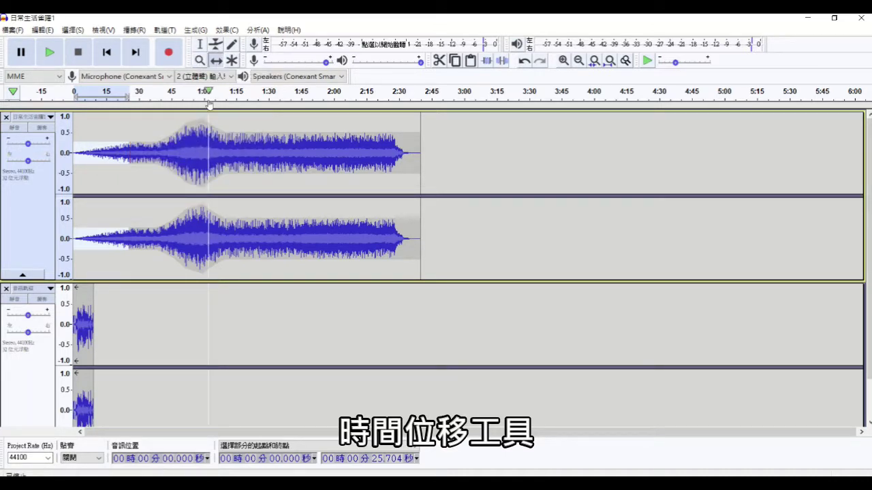
{"action": "left_click", "coordinate": [199, 44]}
{"action": "left_click_drag", "start_coordinate": [77, 300], "coordinate": [93, 306]}
{"action": "scroll", "coordinate": [92, 307], "scroll_direction": "down", "scroll_amount": 1}
{"action": "left_click", "coordinate": [83, 306]}
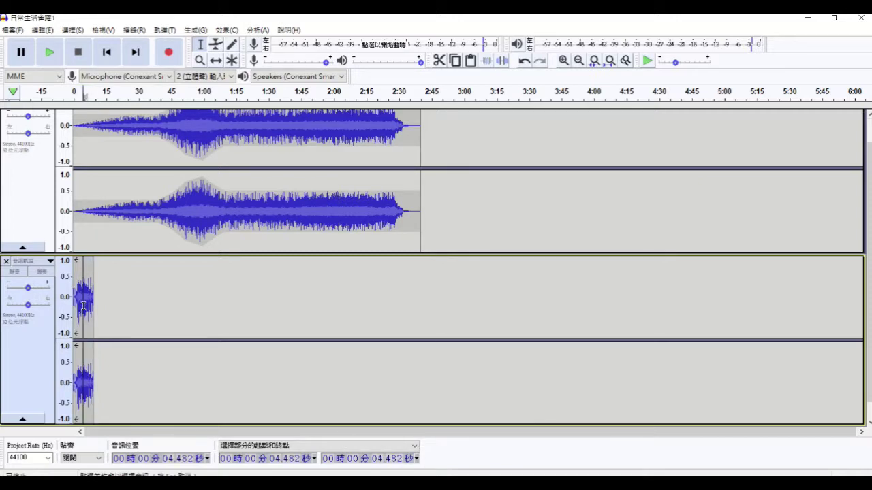
{"action": "left_click_drag", "start_coordinate": [74, 289], "coordinate": [92, 295]}
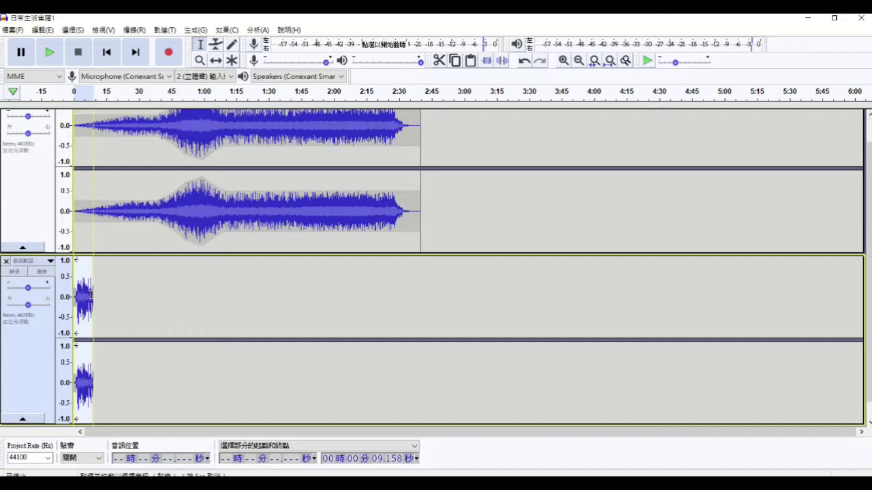
{"action": "left_click", "coordinate": [217, 61]}
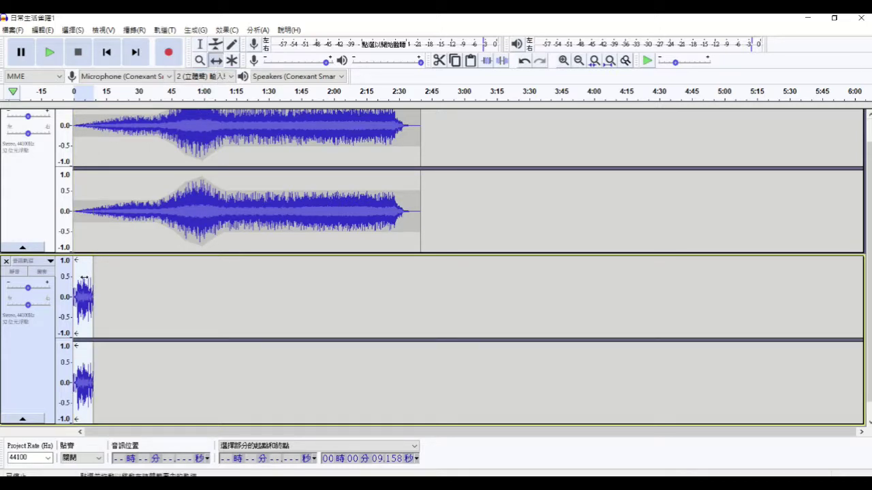
{"action": "left_click_drag", "start_coordinate": [86, 276], "coordinate": [435, 192]}
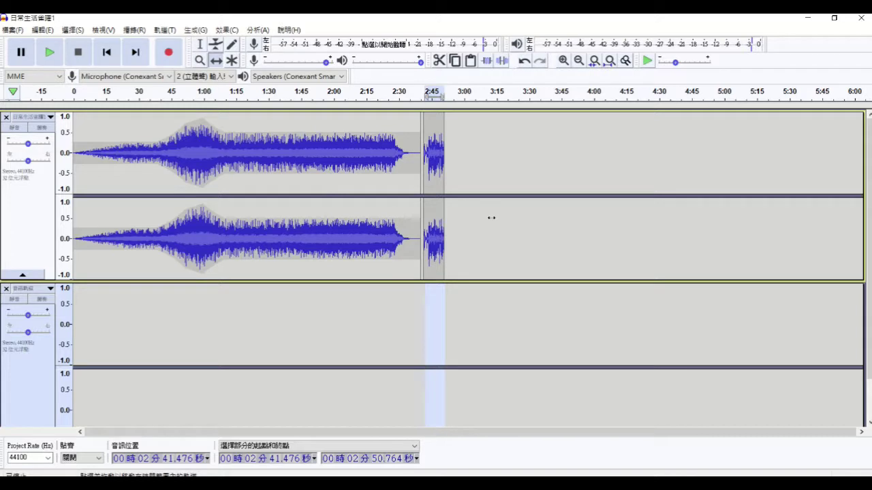
Using the Multi-Tool, raise a new envelope point near 1:34 to about 0.7 and select the music from about 2:19 to 2:32
{"action": "left_click", "coordinate": [232, 60]}
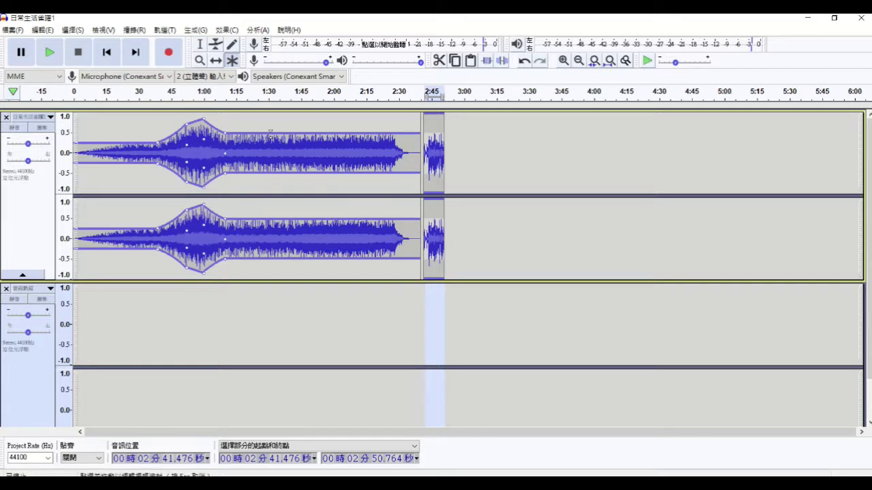
{"action": "left_click_drag", "start_coordinate": [270, 132], "coordinate": [276, 124]}
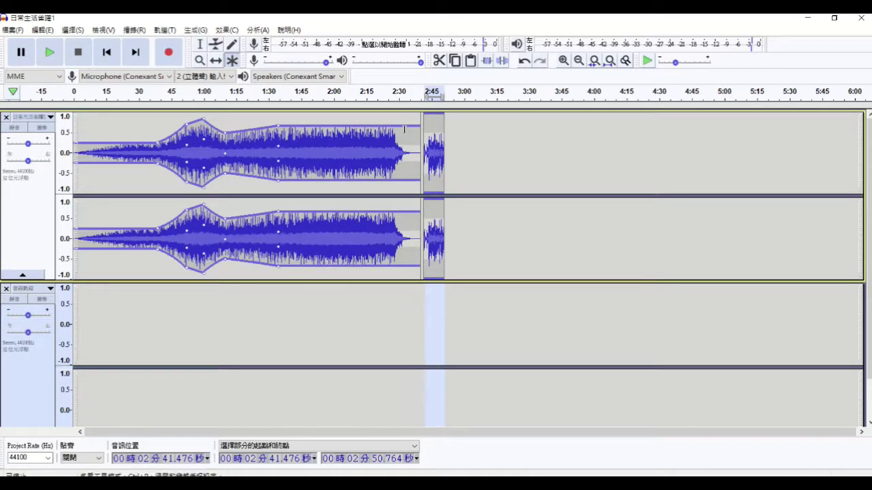
{"action": "left_click_drag", "start_coordinate": [403, 130], "coordinate": [375, 130]}
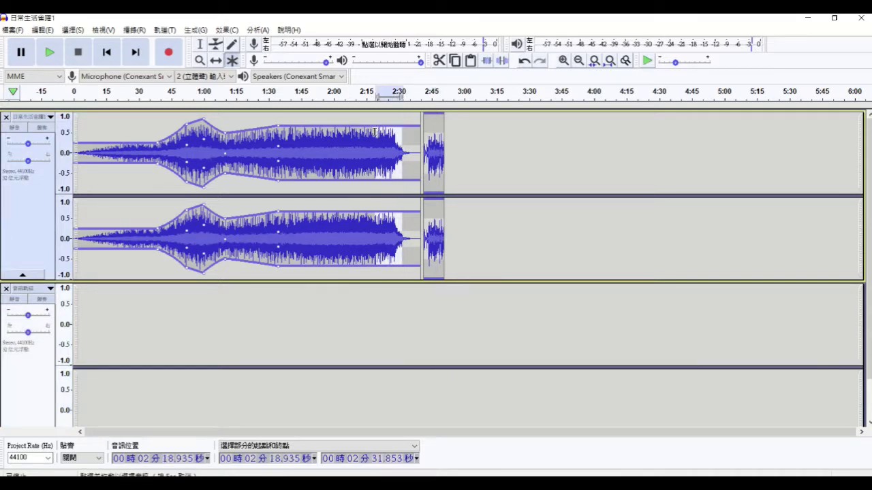